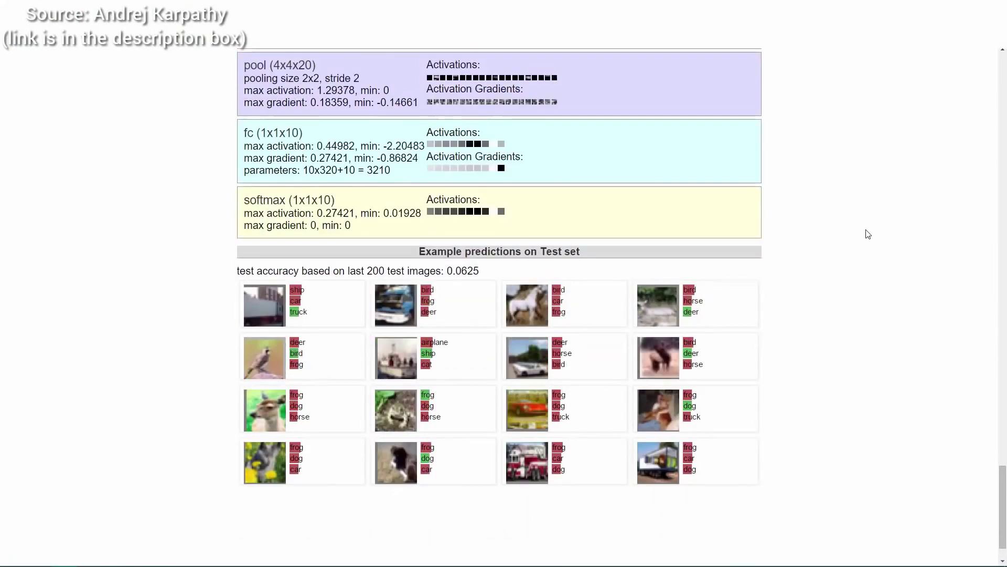
pyautogui.scroll(-1, 868, 234)
pyautogui.scroll(-1, 868, 234)
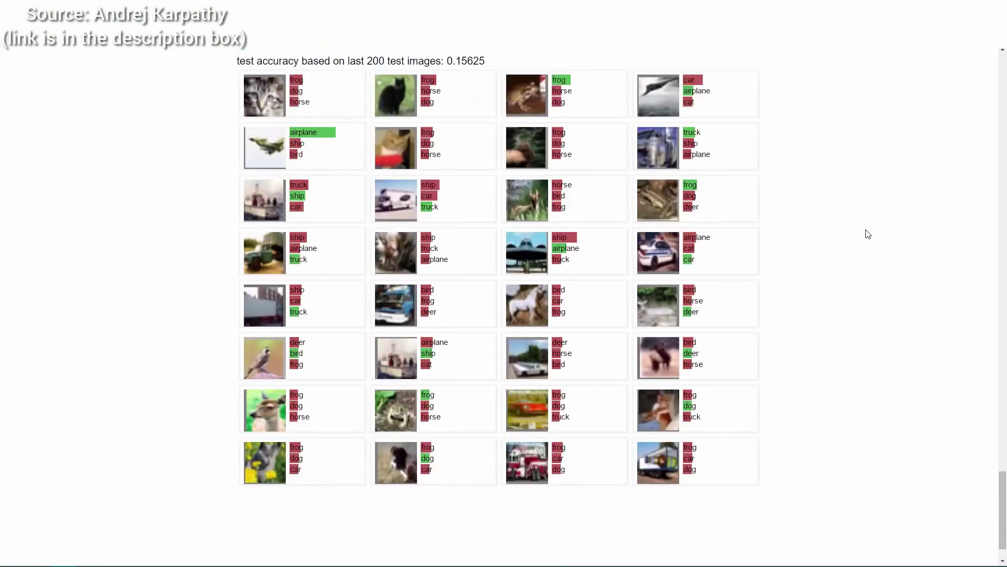